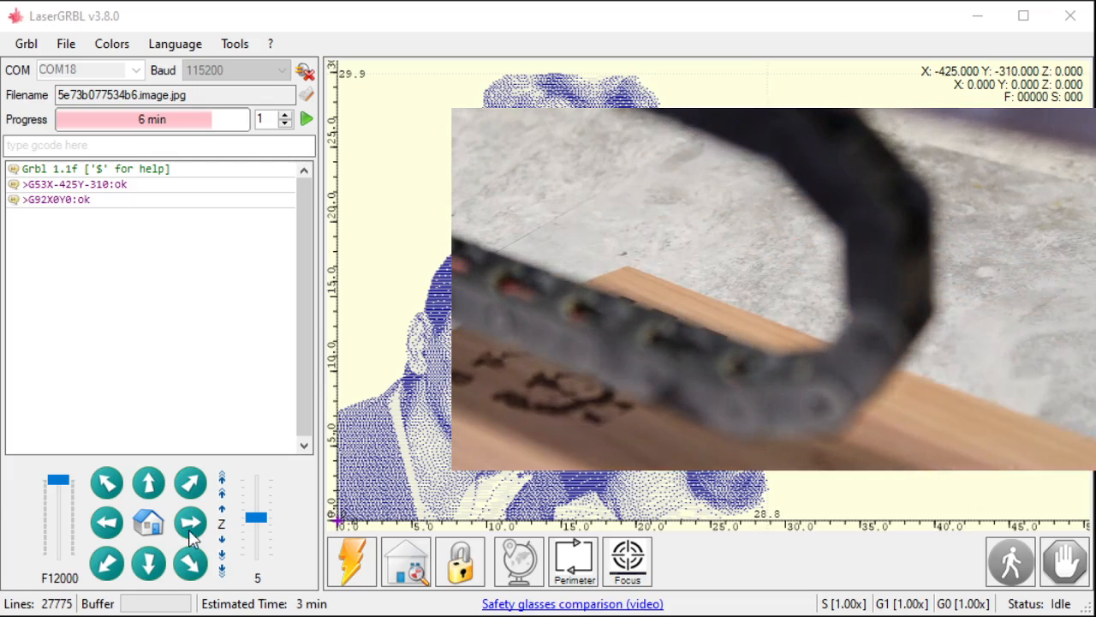
Jog the laser head diagonally up-right in 10 mm steps until it sits over the cedar board.
left_click_drag(255, 517, 255, 509)
left_click(190, 484)
double_click(190, 484)
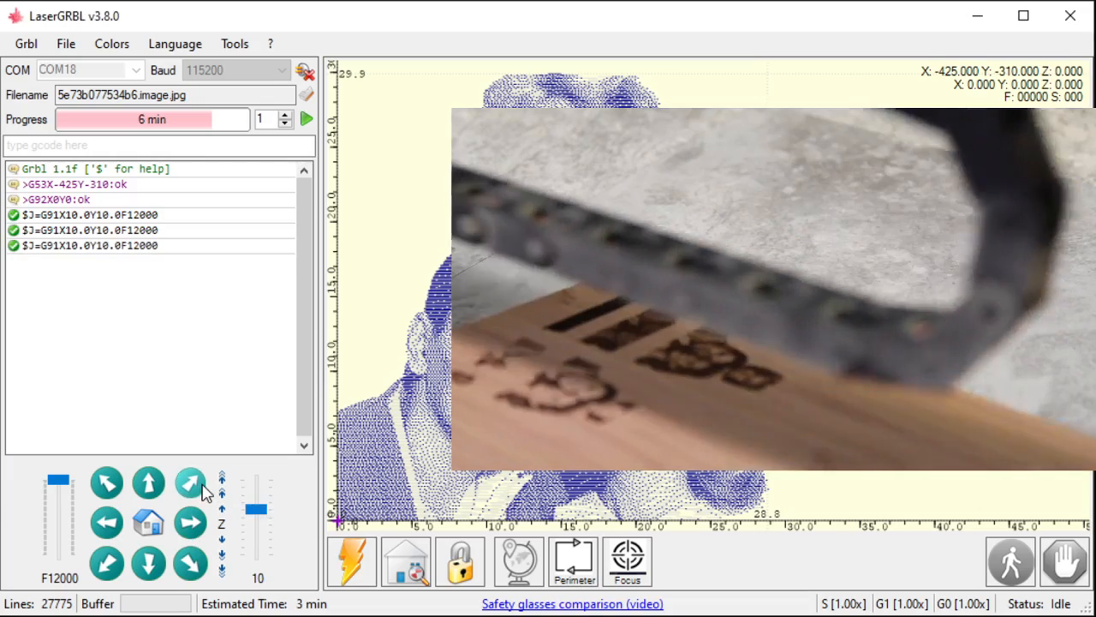
triple_click(190, 484)
double_click(190, 484)
left_click(190, 484)
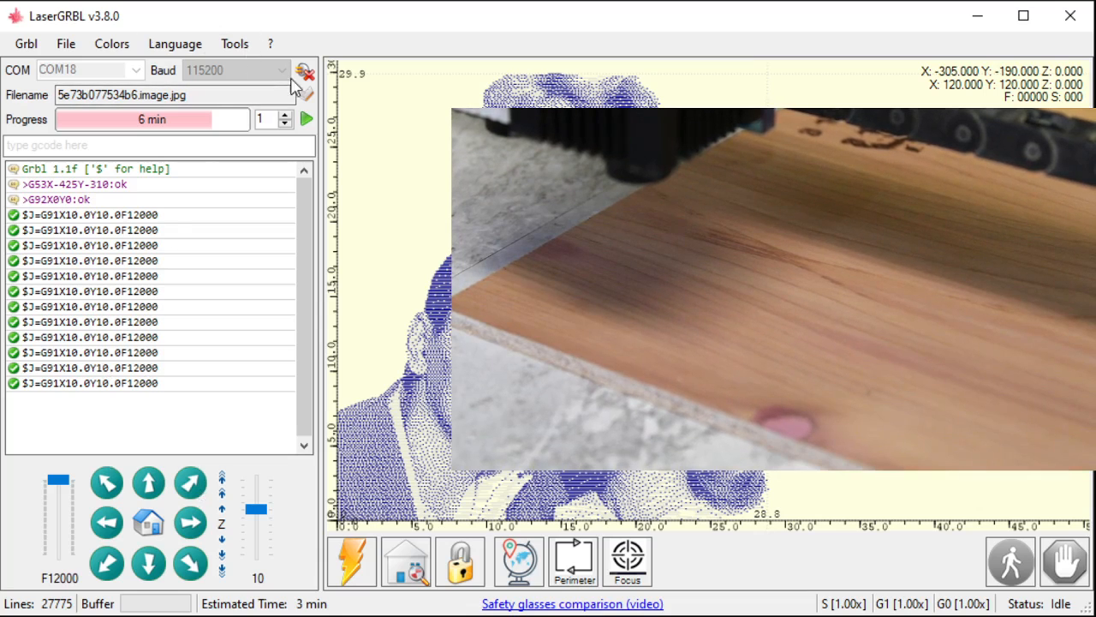
Load the PLACEBO_BOWIE_2000 photo from the Laser pictures folder into the raster import window.
left_click(306, 94)
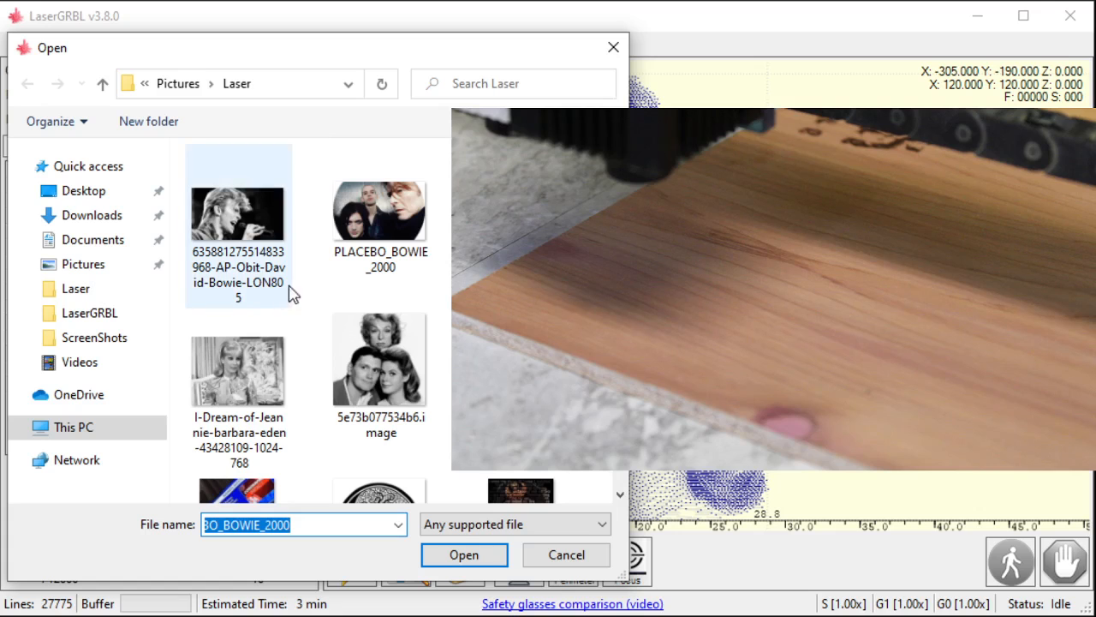
scroll(296, 291, "down", 2)
scroll(291, 304, "up", 2)
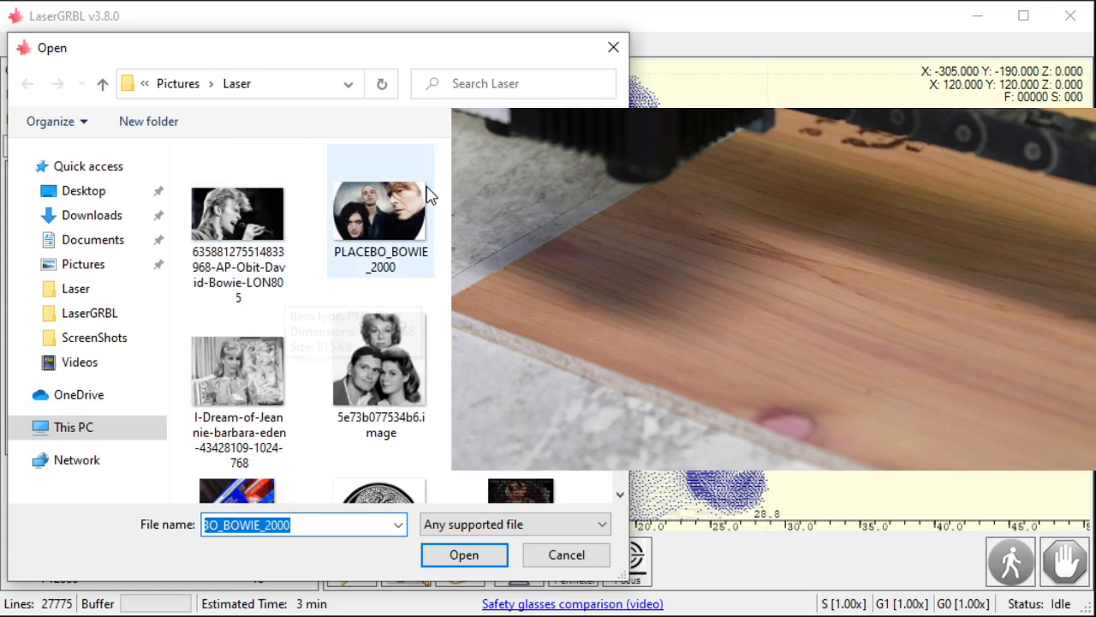
double_click(360, 221)
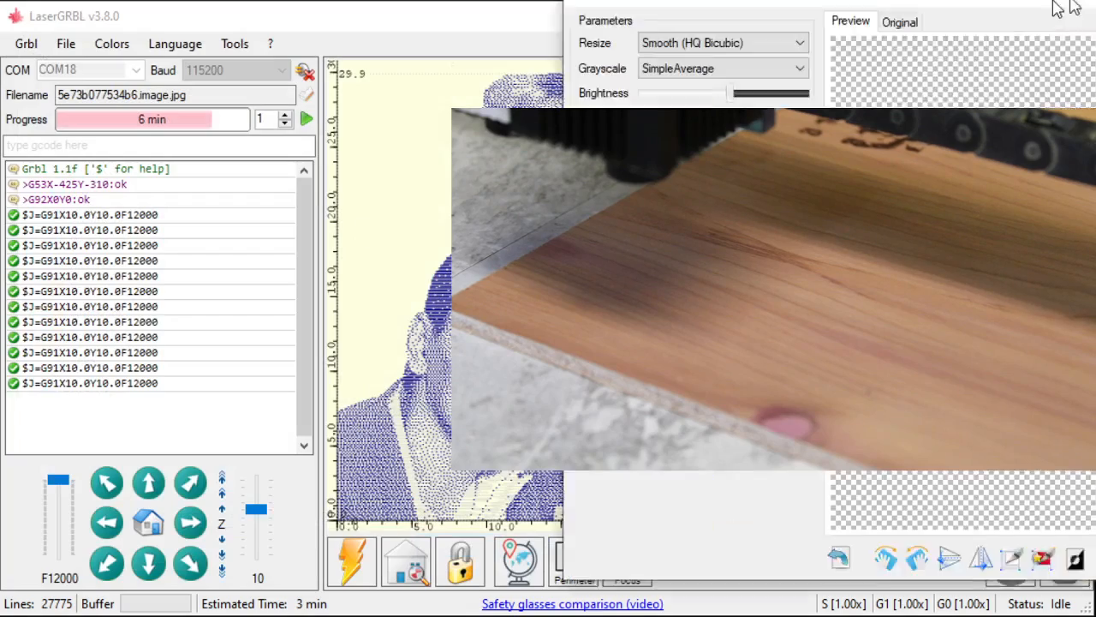
Switch the photo to horizontal Line To Line Tracing and lower the White Clip level.
mouse_move(1062, 26)
left_mouse_down()
mouse_move(511, 36)
mouse_move(510, 26)
left_mouse_up()
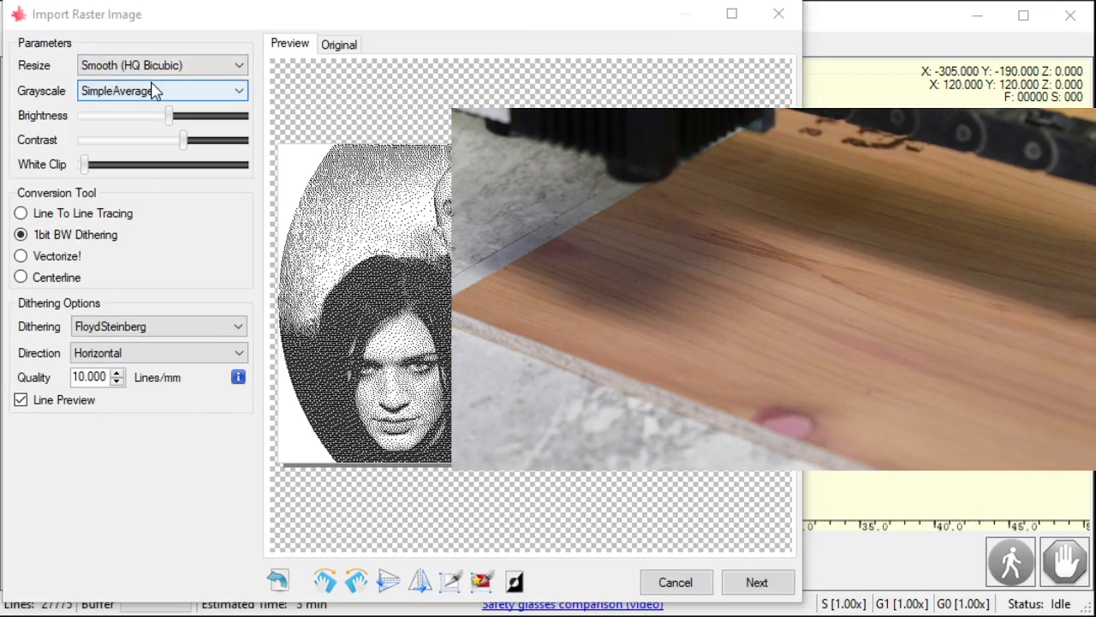
left_click(72, 216)
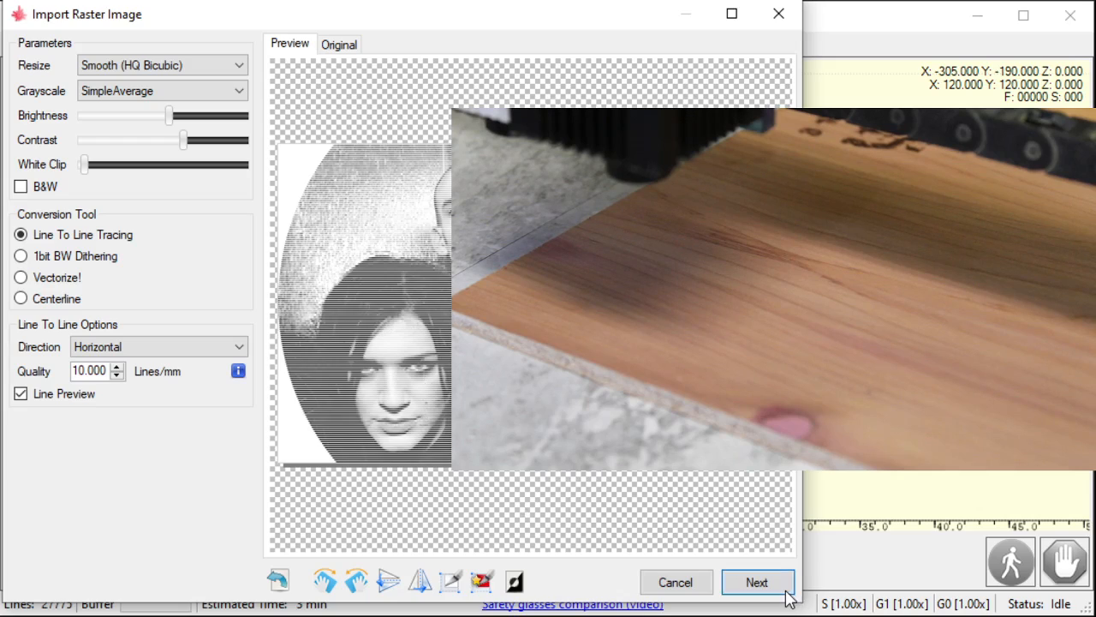
left_click(757, 583)
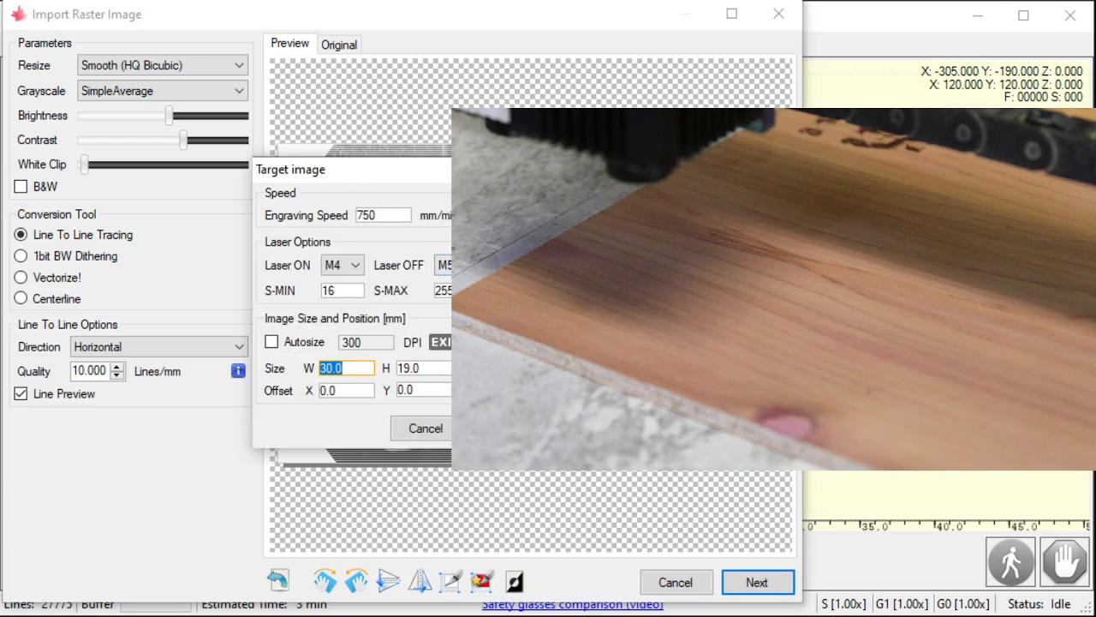
left_click(426, 428)
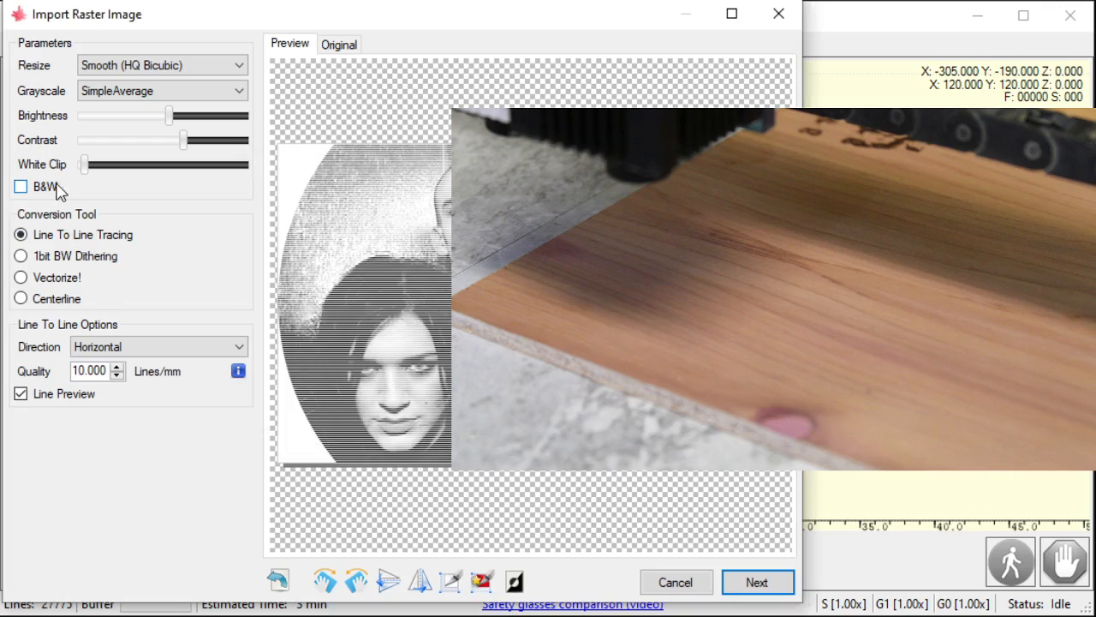
left_click(85, 164)
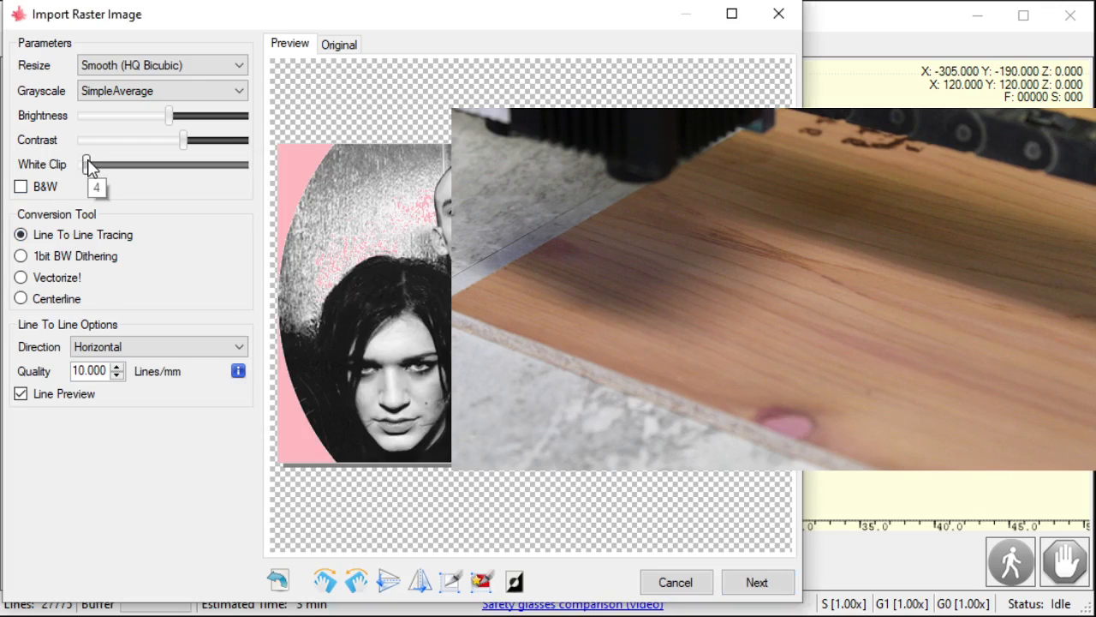
left_click_drag(91, 168, 91, 168)
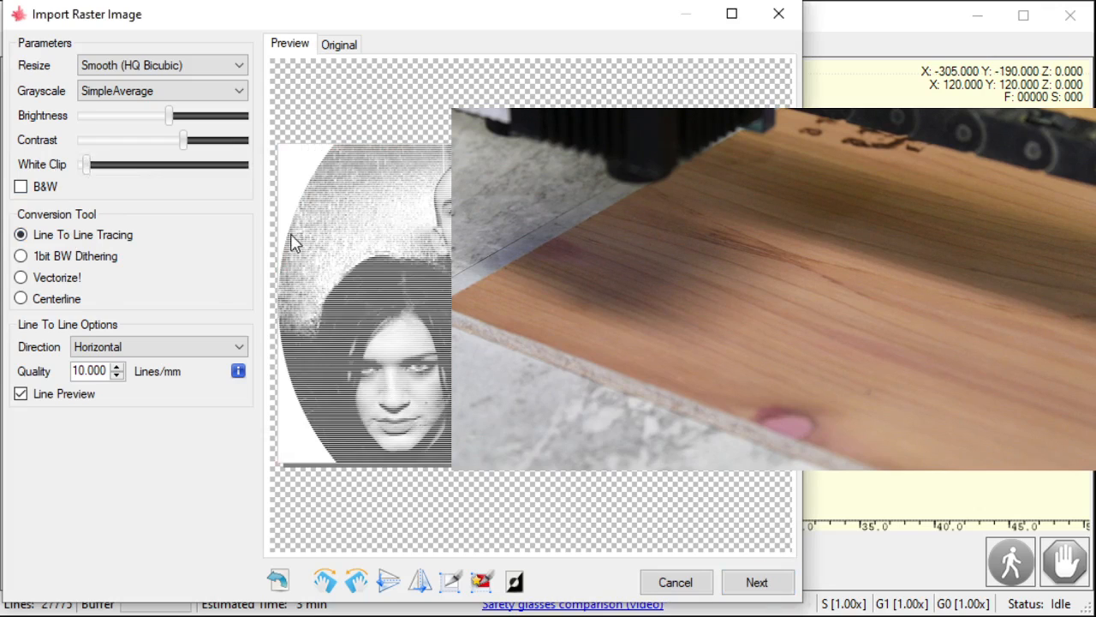
left_click_drag(169, 116, 182, 146)
Create the engraving job at 3200 mm/min and 180 × 114.3 mm target size.
left_click(756, 583)
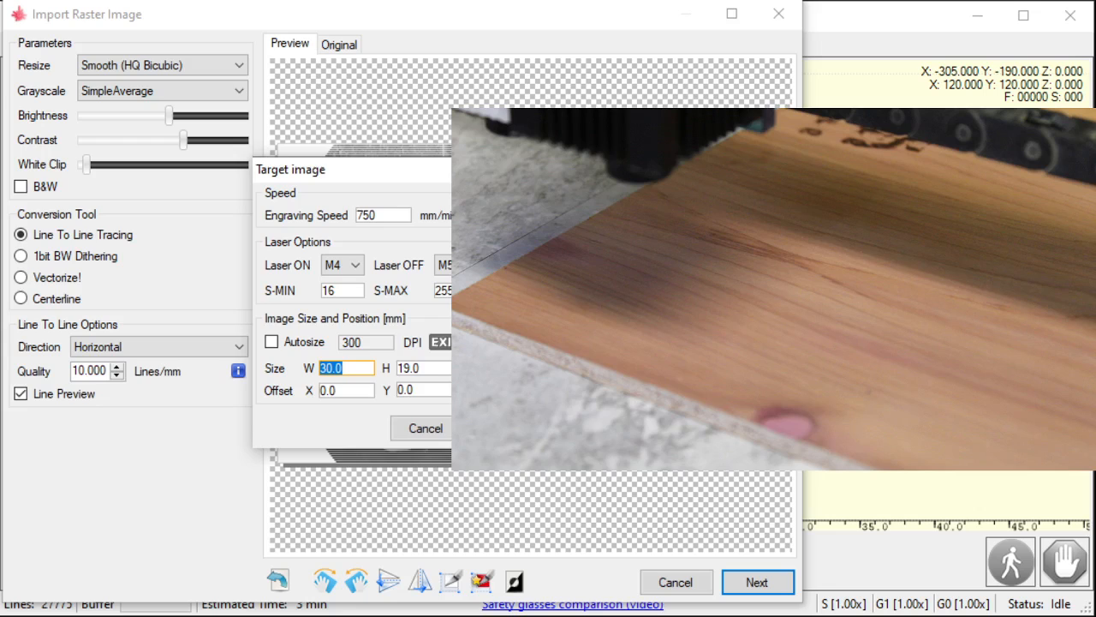
left_click_drag(428, 188, 201, 172)
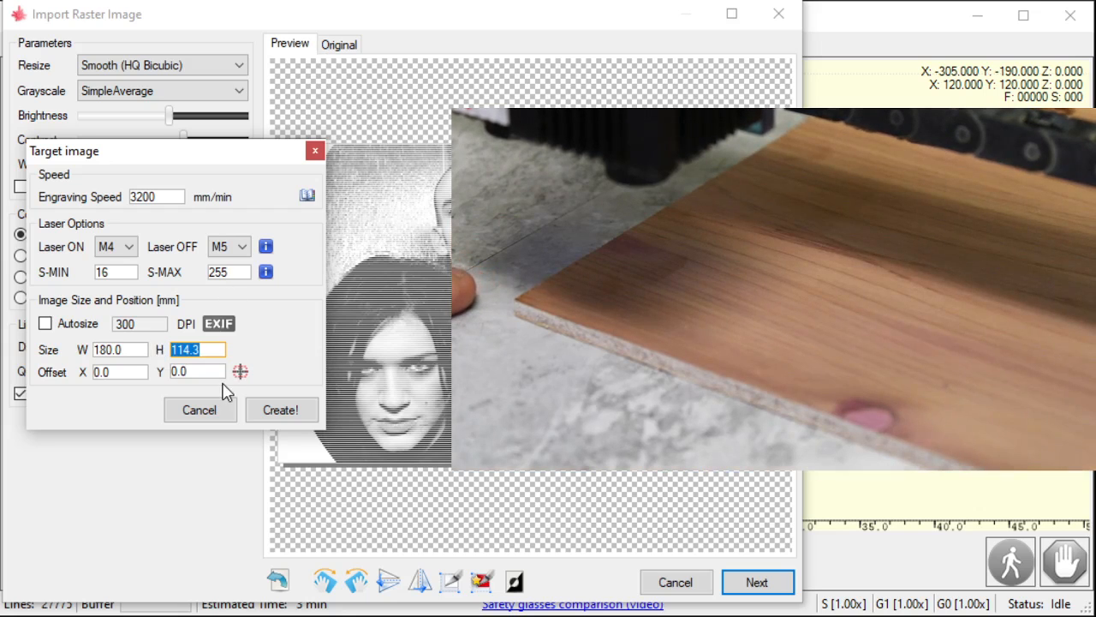
left_click(281, 410)
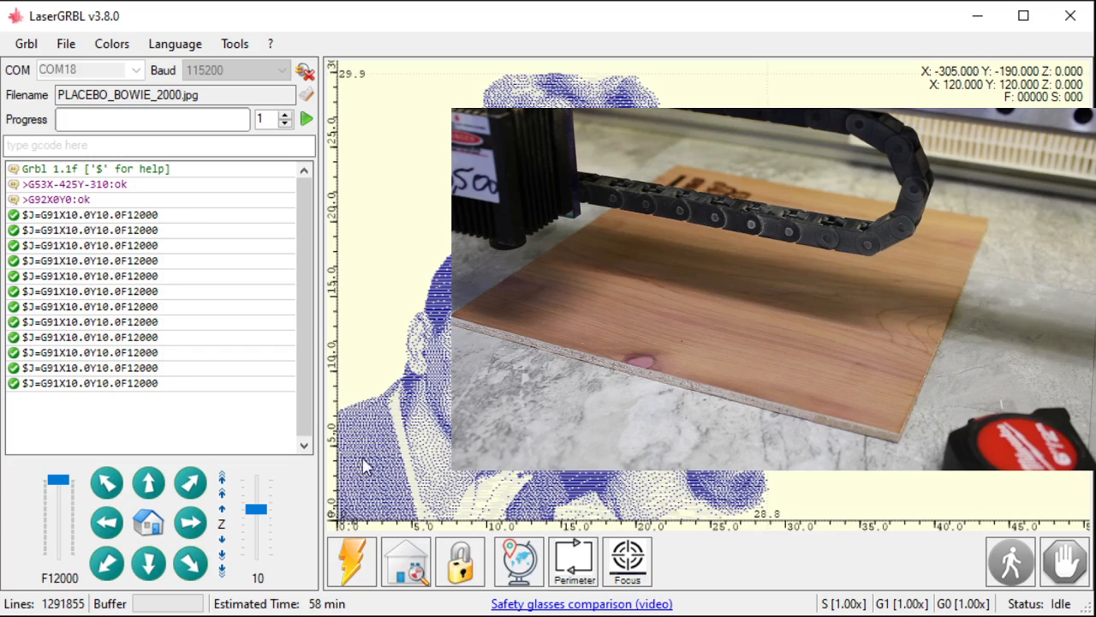
Zero the origin at the current head position (G92) and trace the 180 × 114 mm perimeter over the board.
left_click(520, 562)
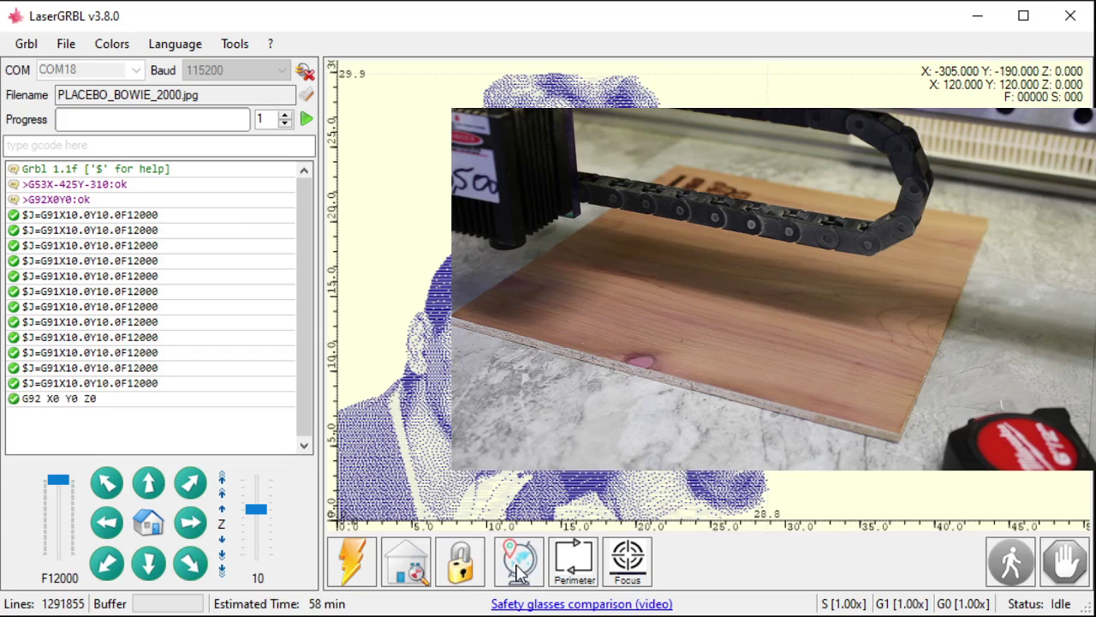
left_click(573, 562)
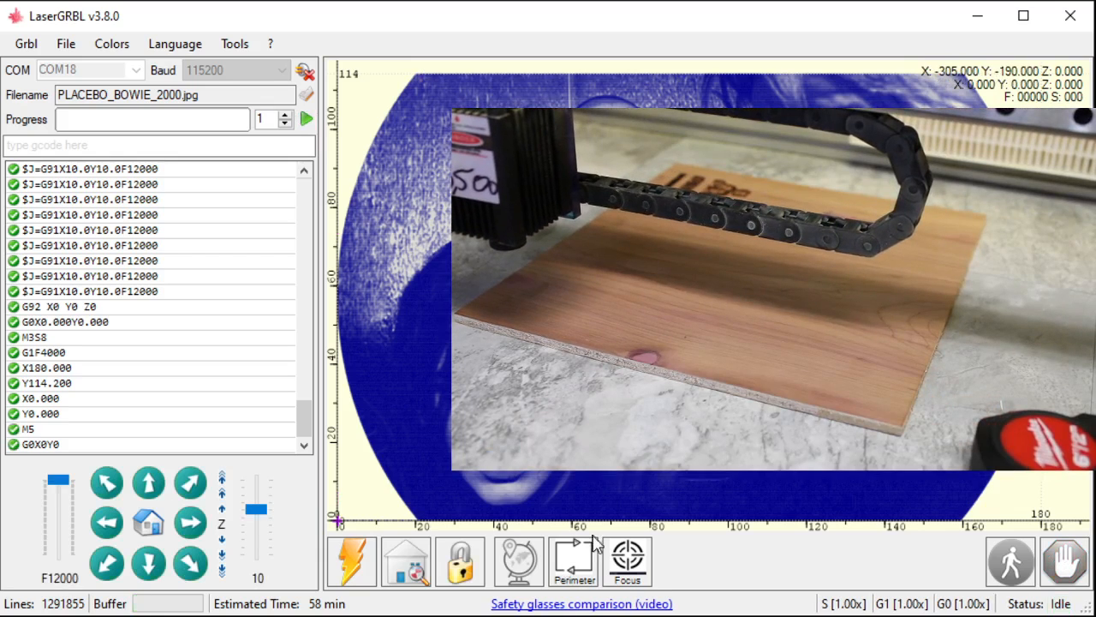
left_click(574, 561)
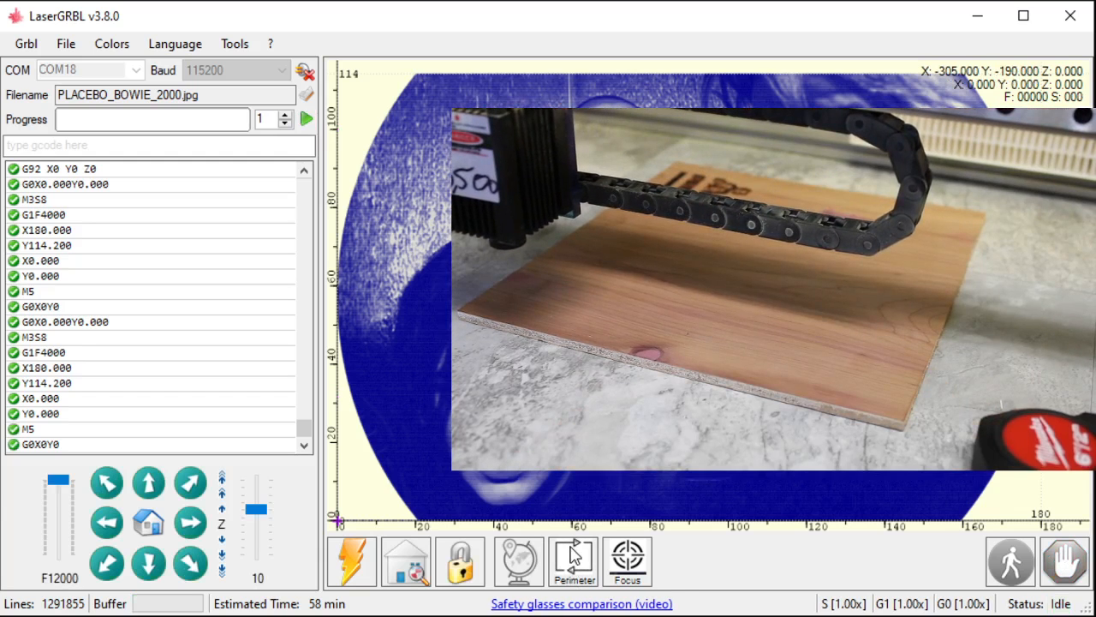
left_click(574, 557)
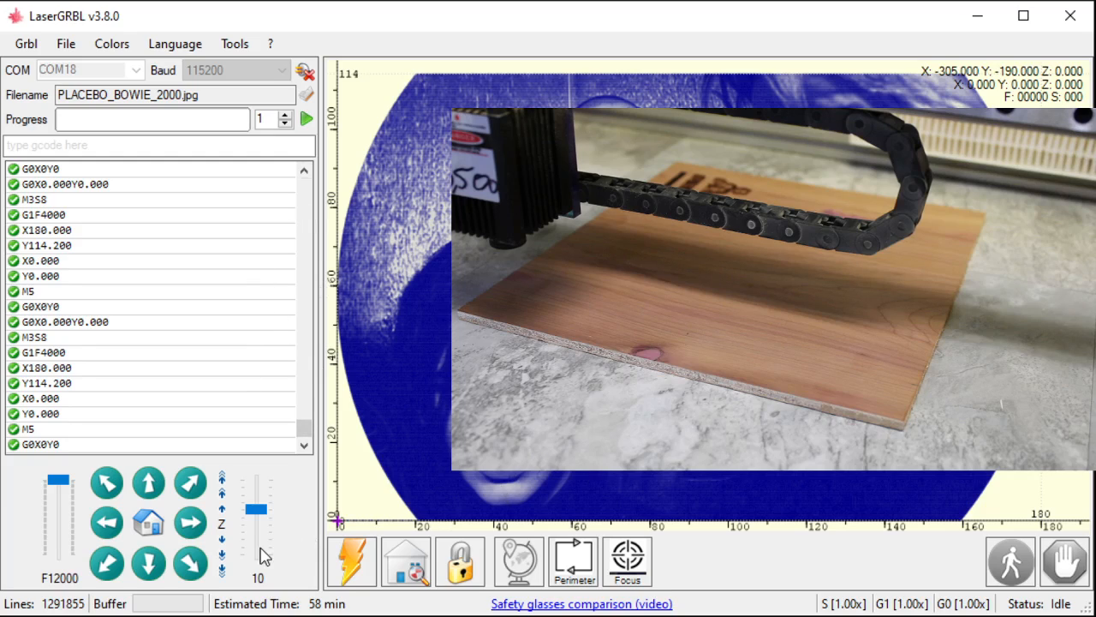
Jog 15 mm right and 10 mm forward, re-zero the origin, and trace the perimeter again.
left_click(191, 522)
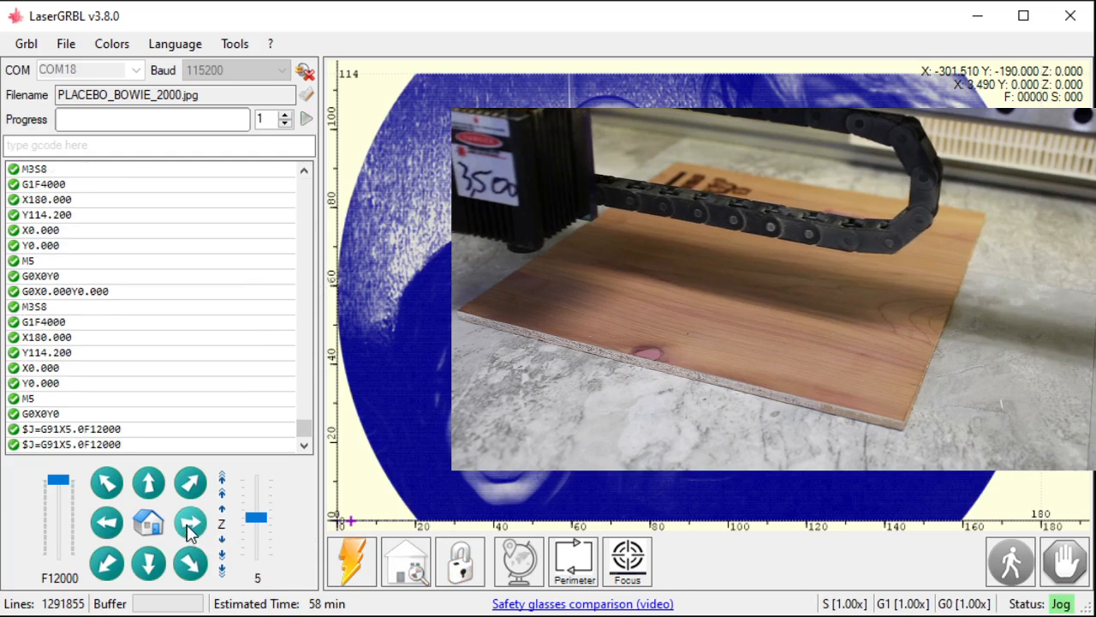
left_click(190, 523)
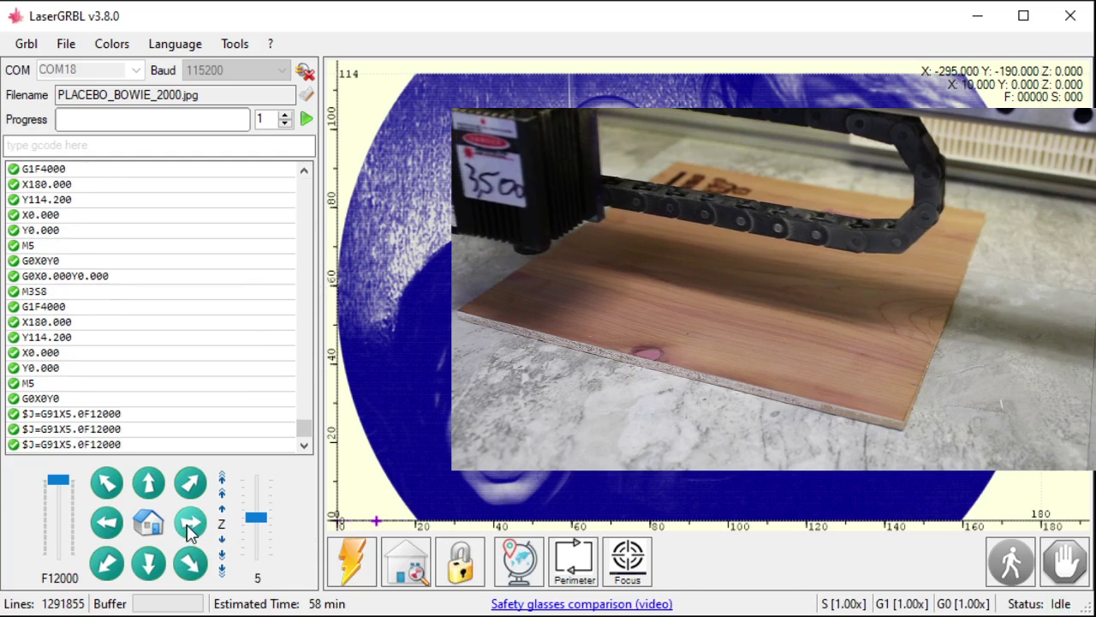
left_click(513, 565)
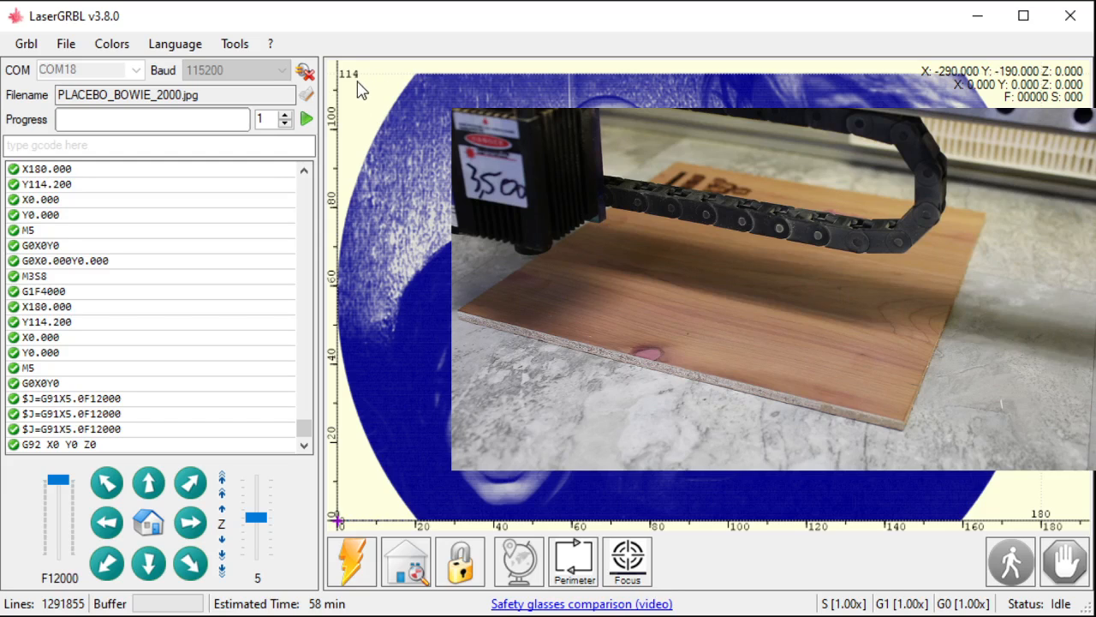
left_click(150, 485)
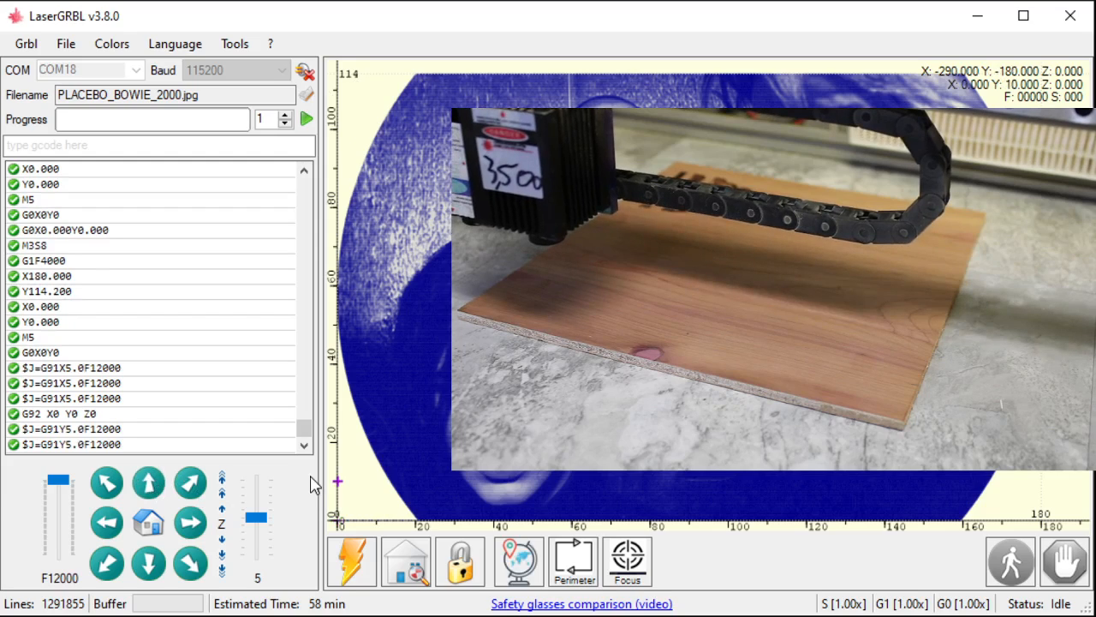
left_click(517, 566)
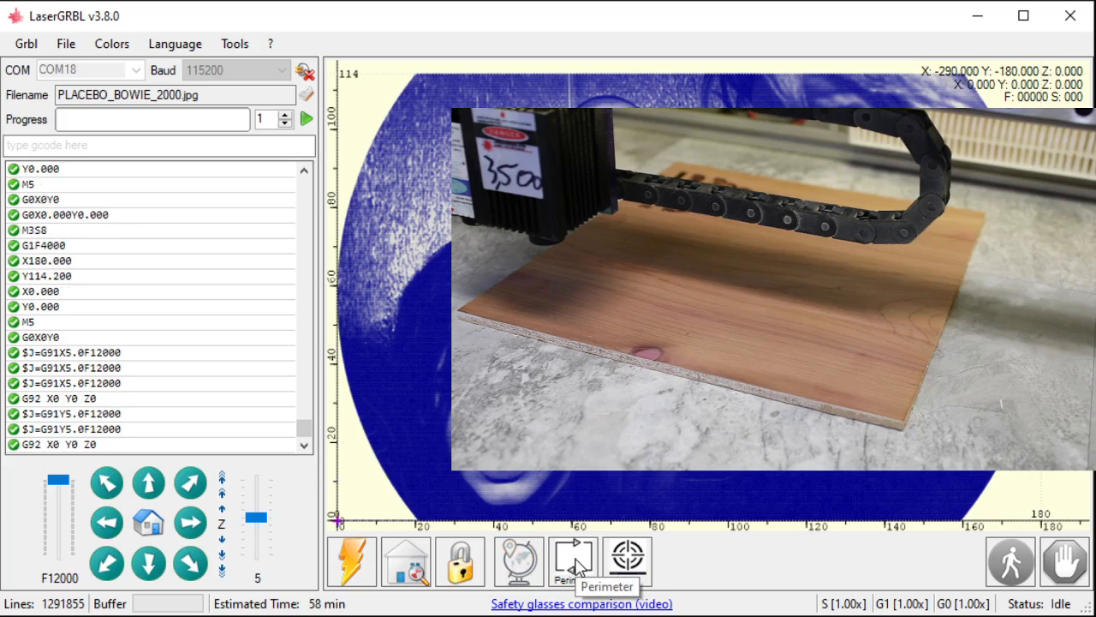
left_click(574, 562)
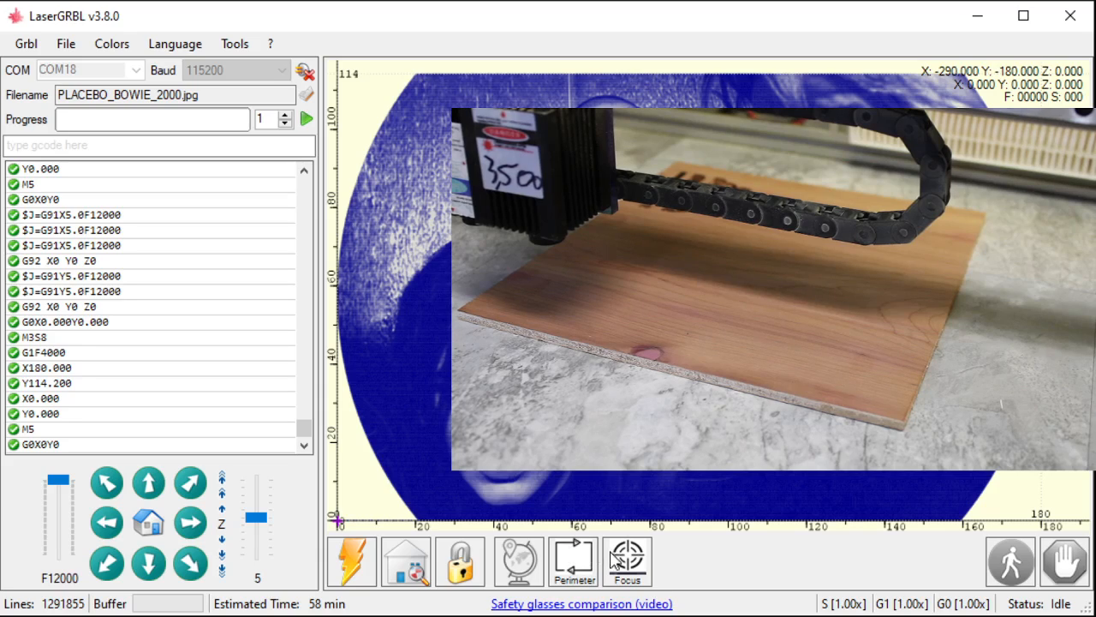
Run the engraving program so the laser starts burning the Bowie photo into the cedar.
left_click(308, 119)
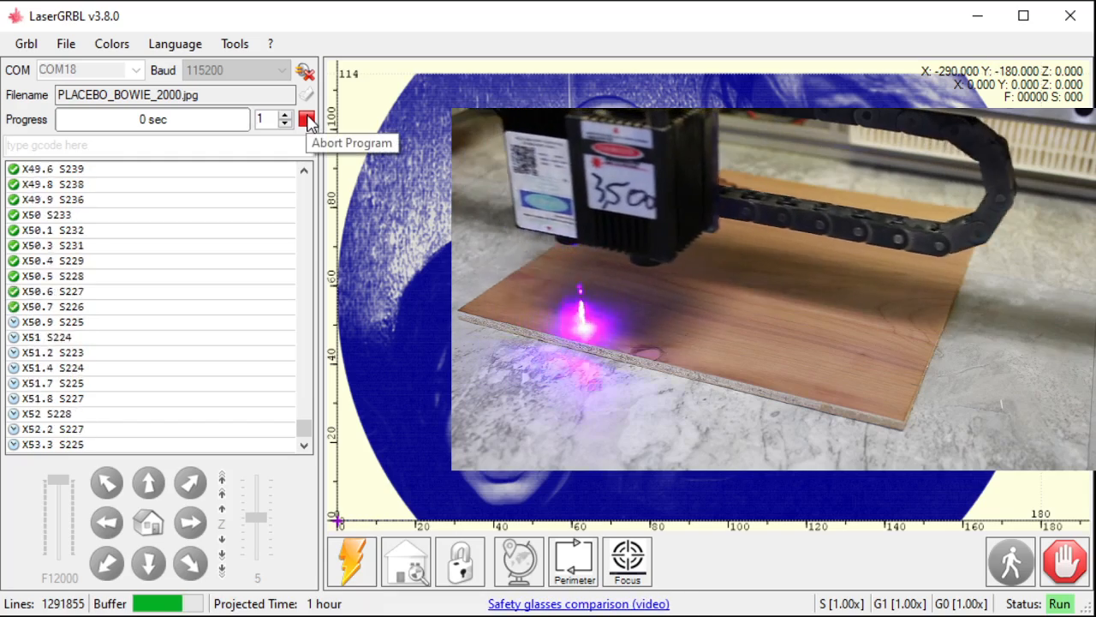